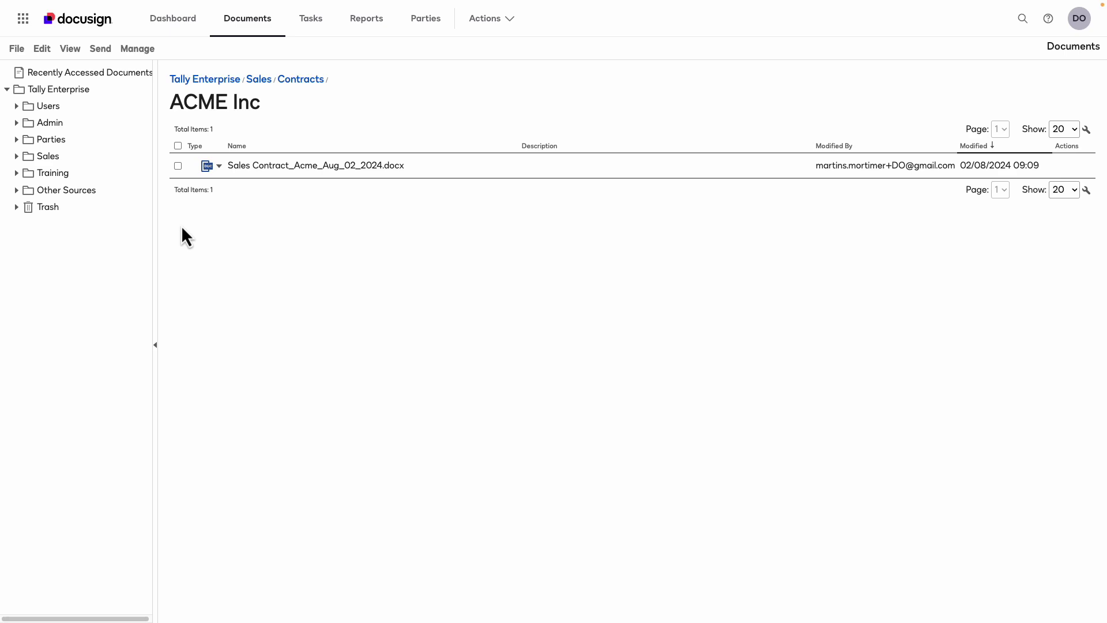
# Open the ACME Sales Contract and bring up its Edit options for Office Online.
pyautogui.click(400, 169)
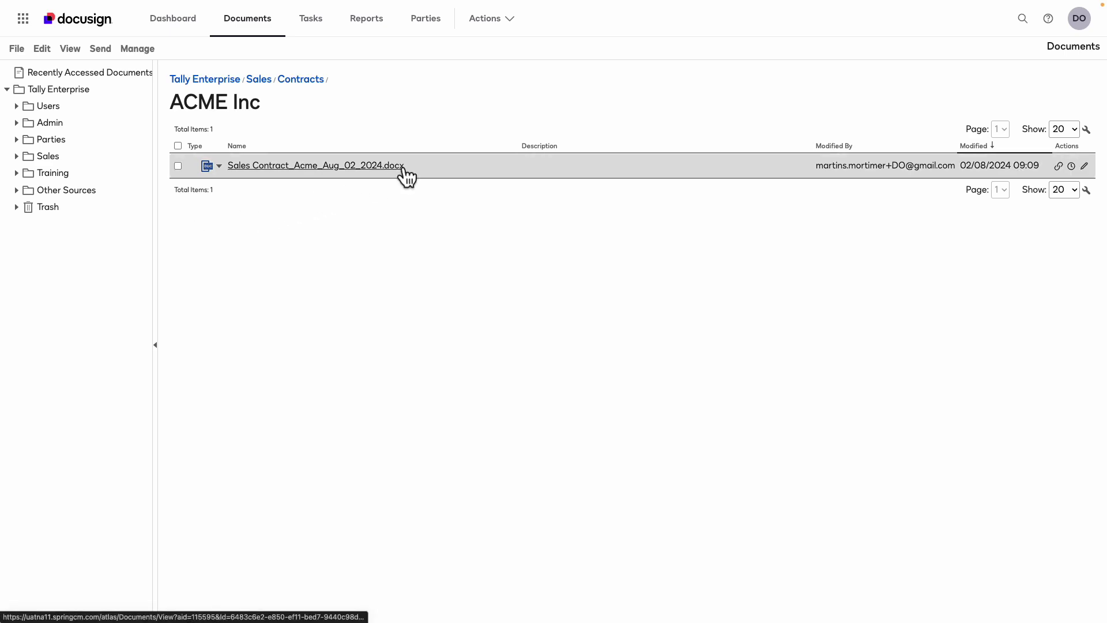
pyautogui.click(1090, 24)
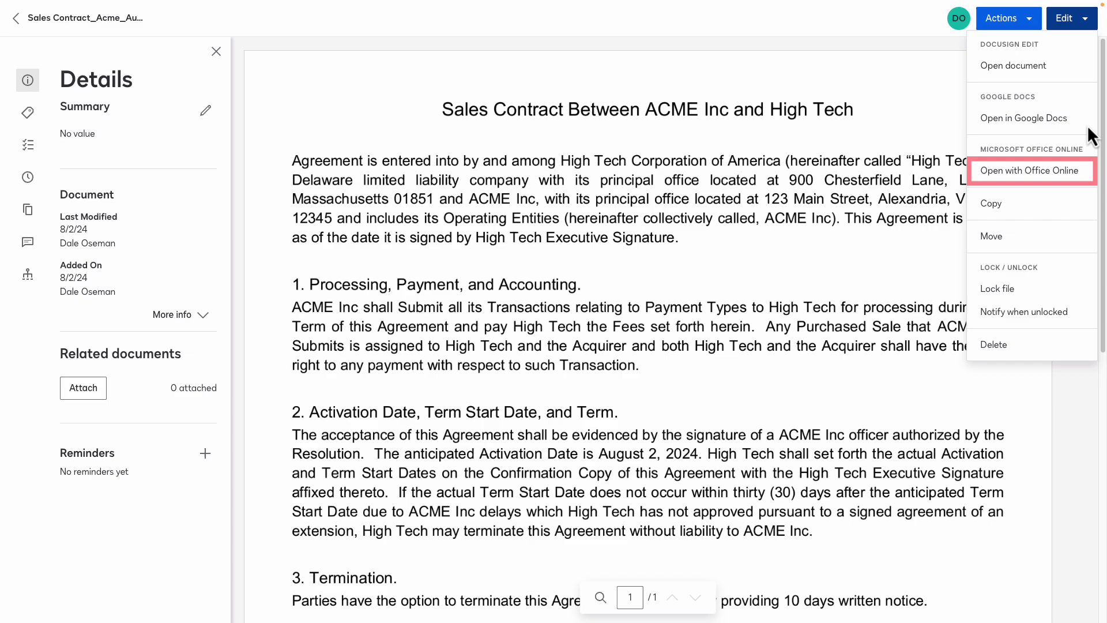
pyautogui.click(1083, 173)
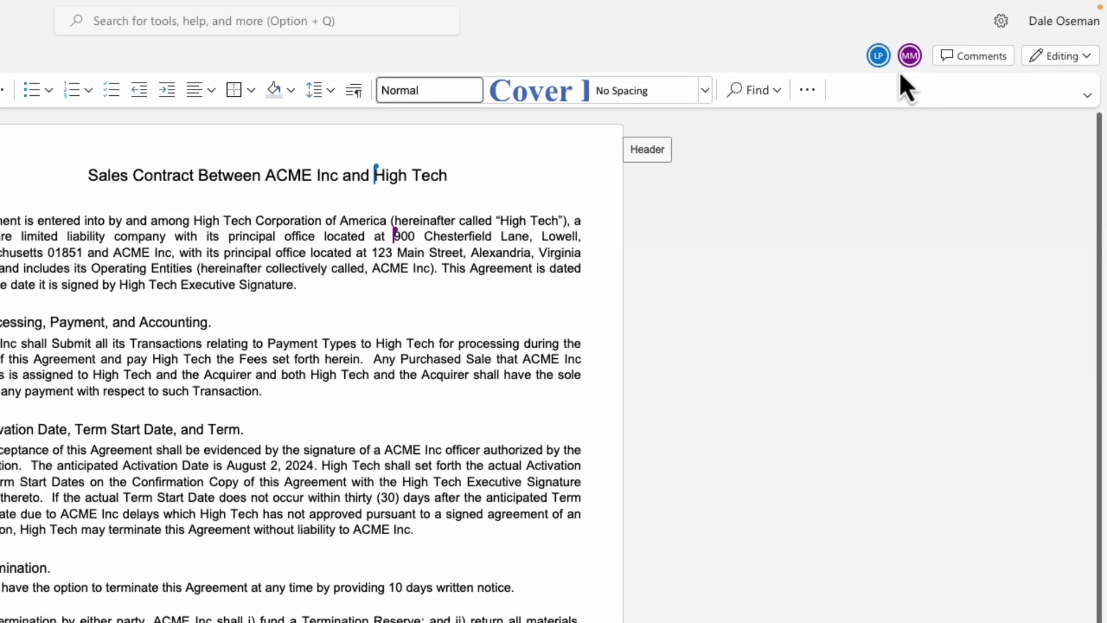
# Check where co-editors LP and MM are working in the contract.
pyautogui.click(881, 59)
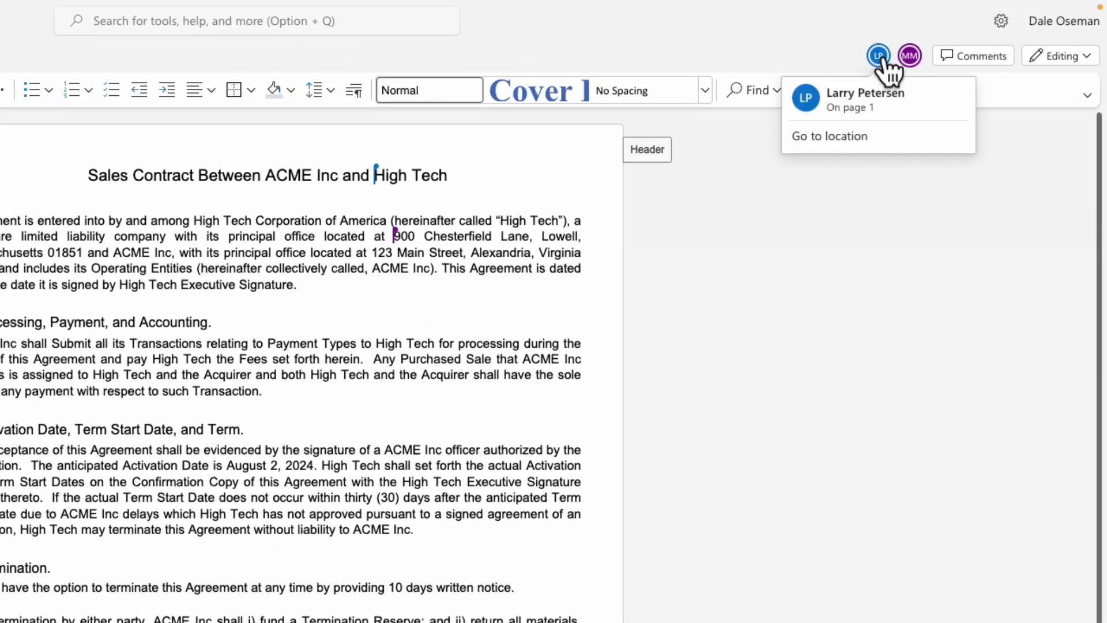
pyautogui.click(913, 59)
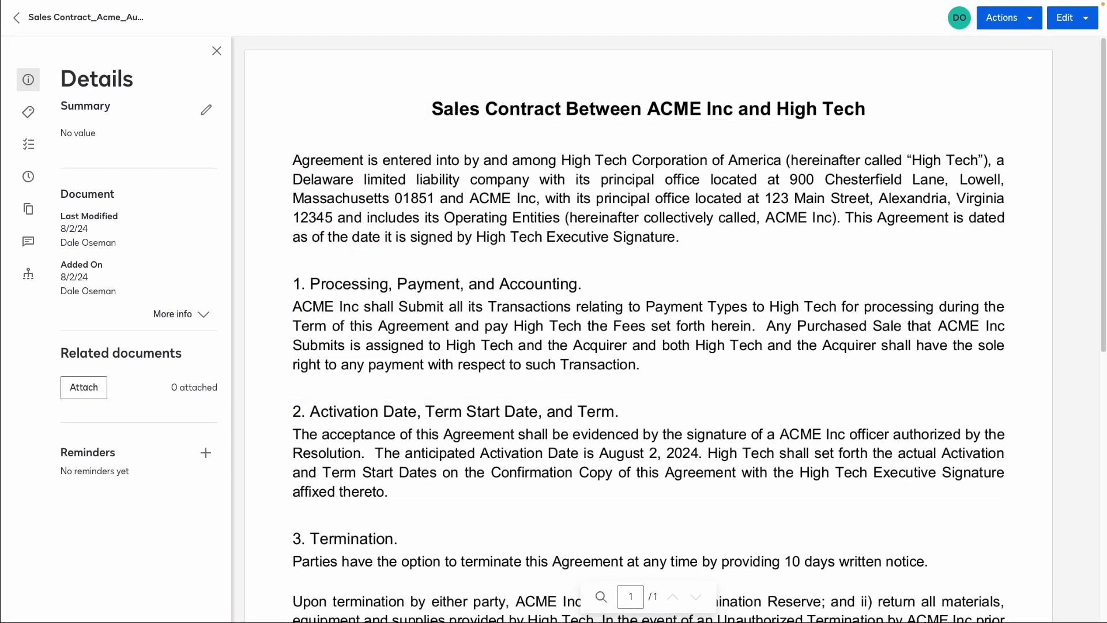
# Compare the current contract version against Version 1.0 from Version history.
pyautogui.click(28, 210)
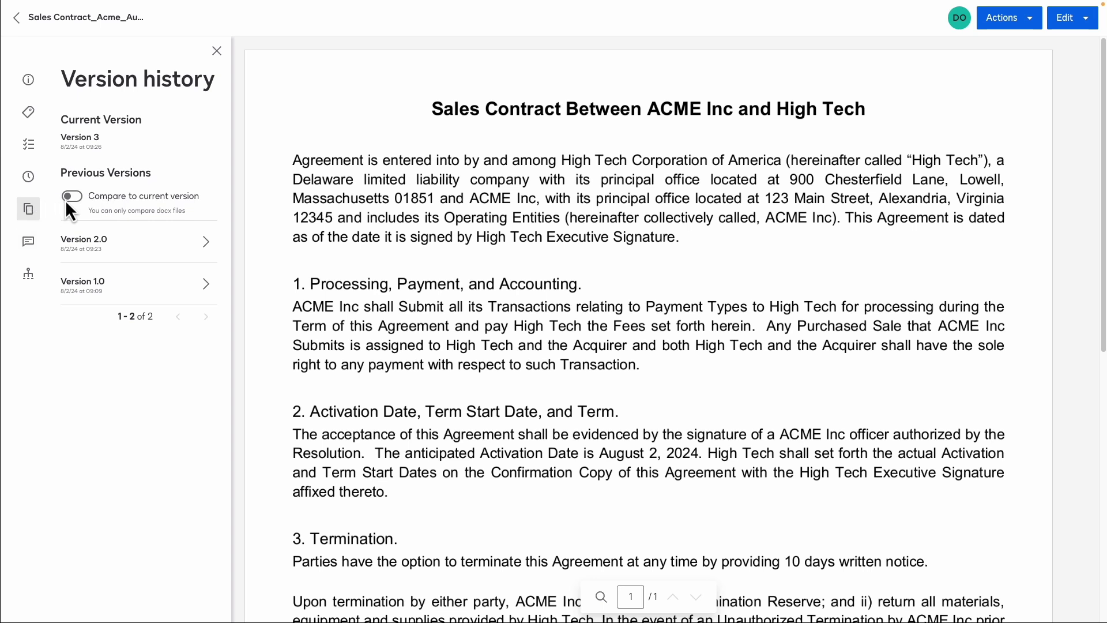
pyautogui.click(69, 198)
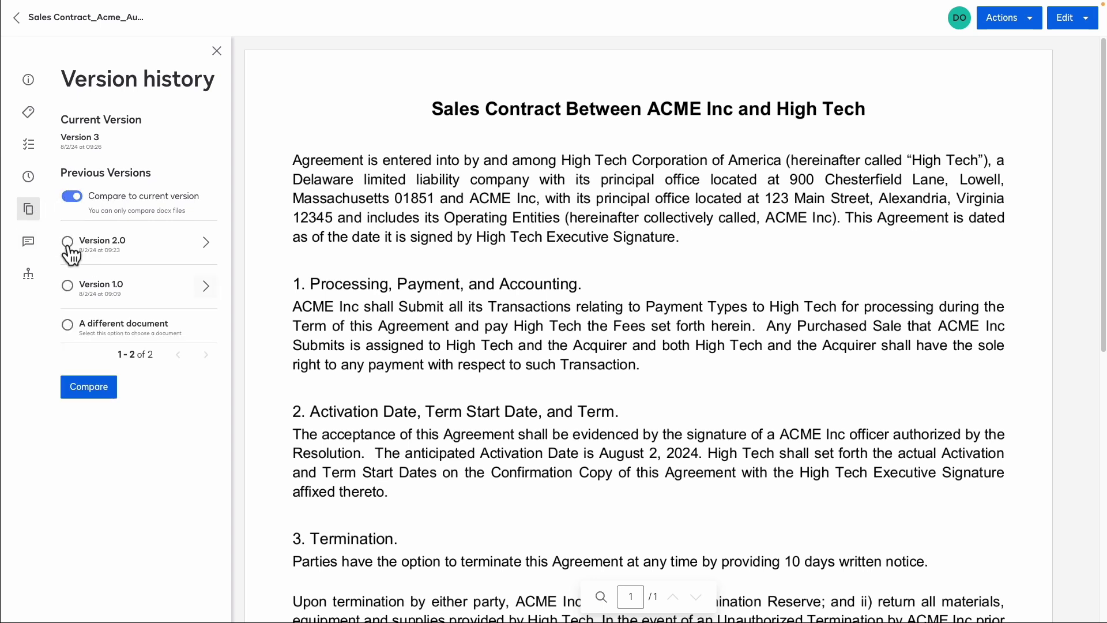
pyautogui.click(68, 286)
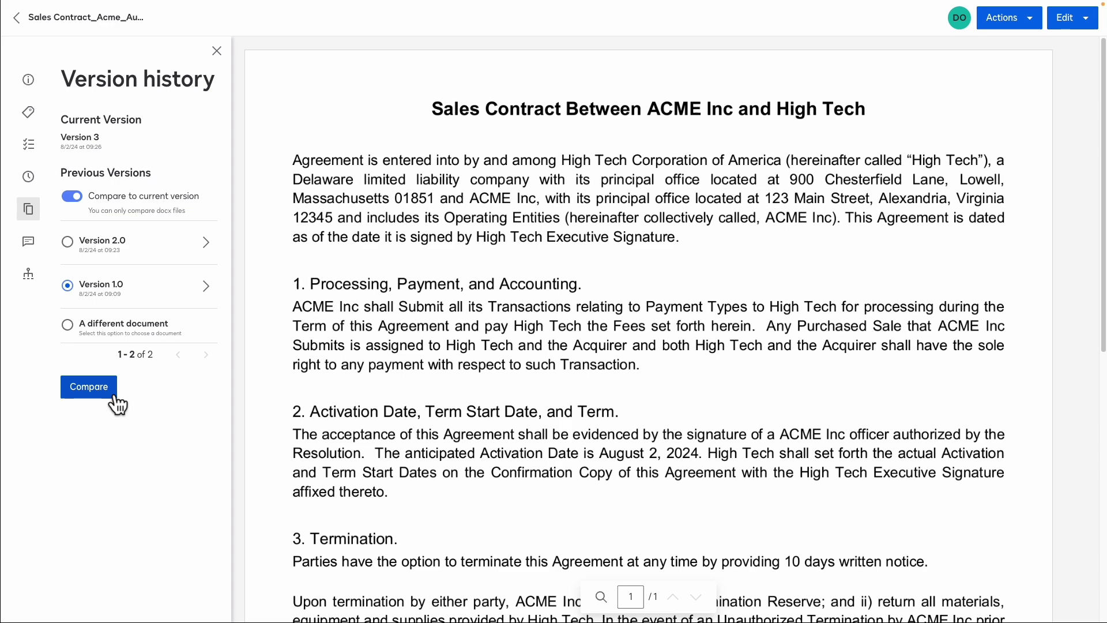
pyautogui.click(89, 387)
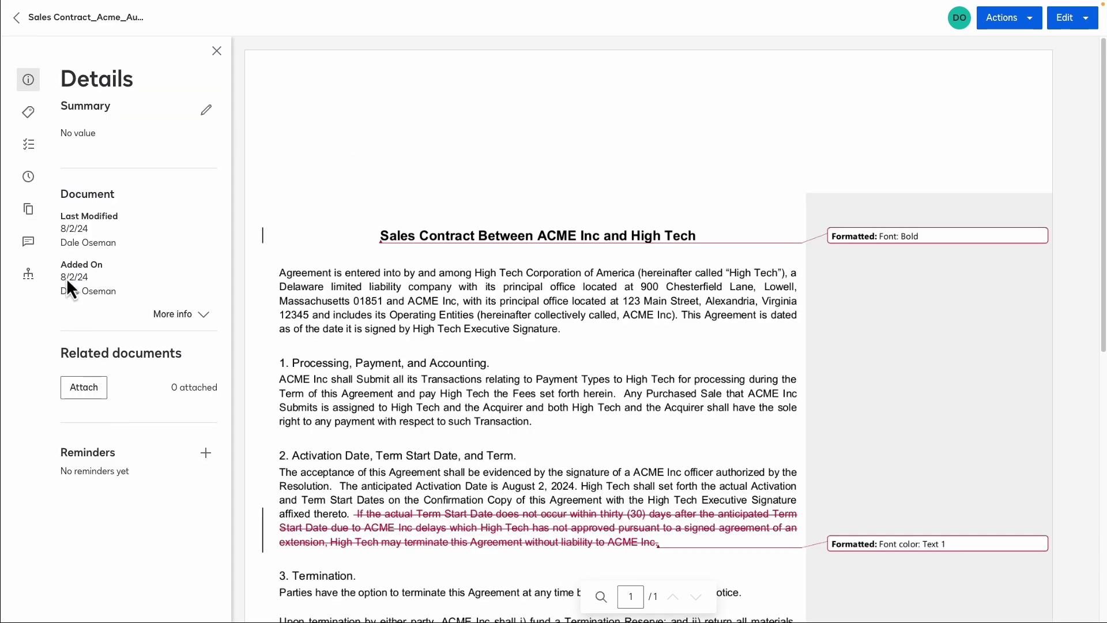
# Bring up the document's full activity history.
pyautogui.click(29, 178)
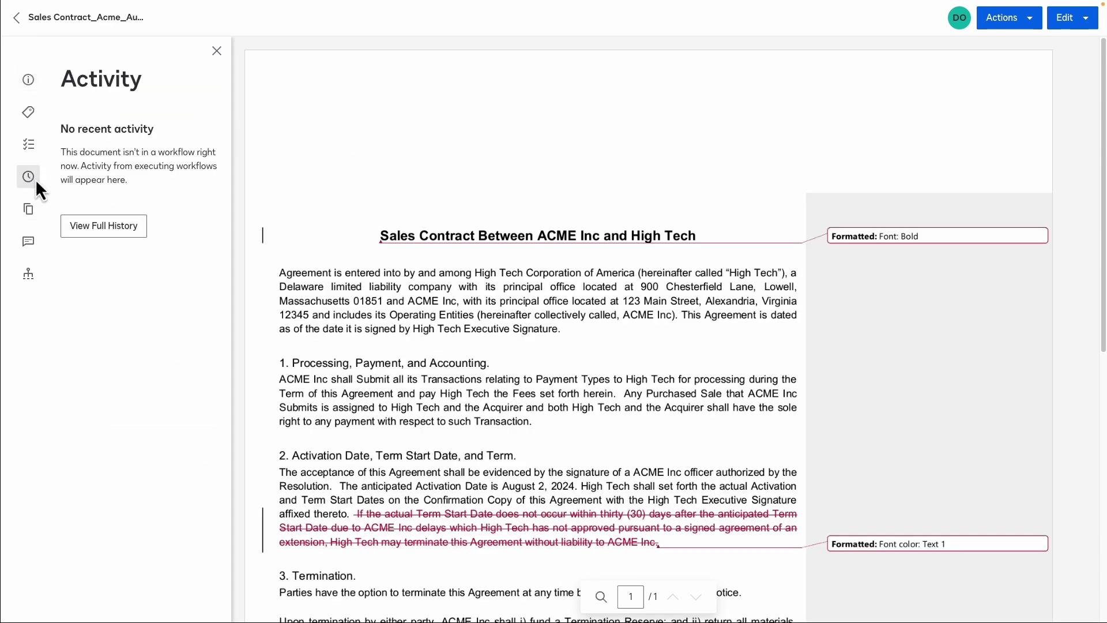
pyautogui.click(124, 224)
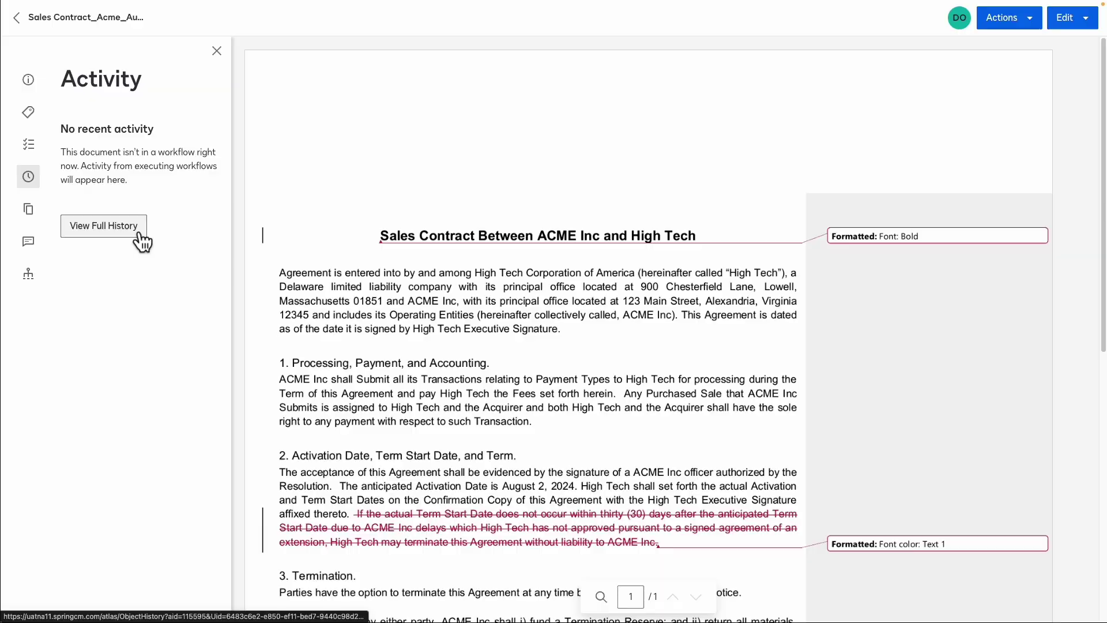